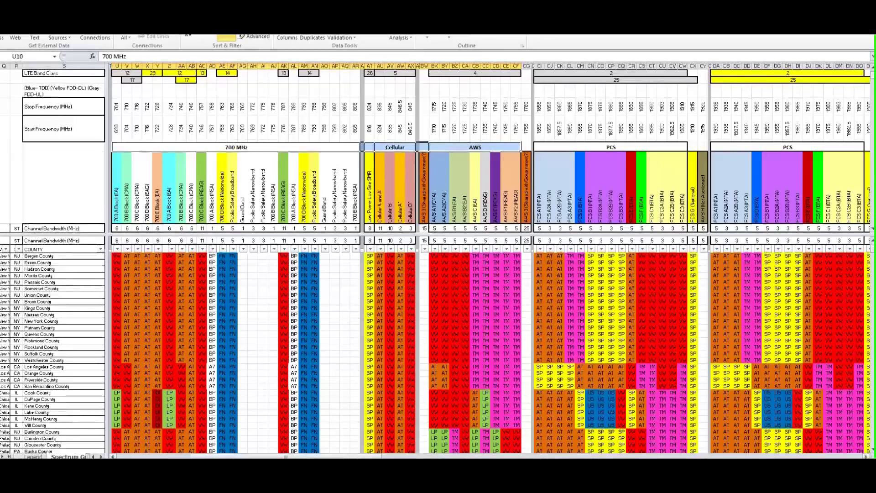
Examine the band headings from PCS to 2.5GHz, along with the start and stop frequencies, WCS blocks and LTE band class labels.
left_click_drag(611, 147, 622, 145)
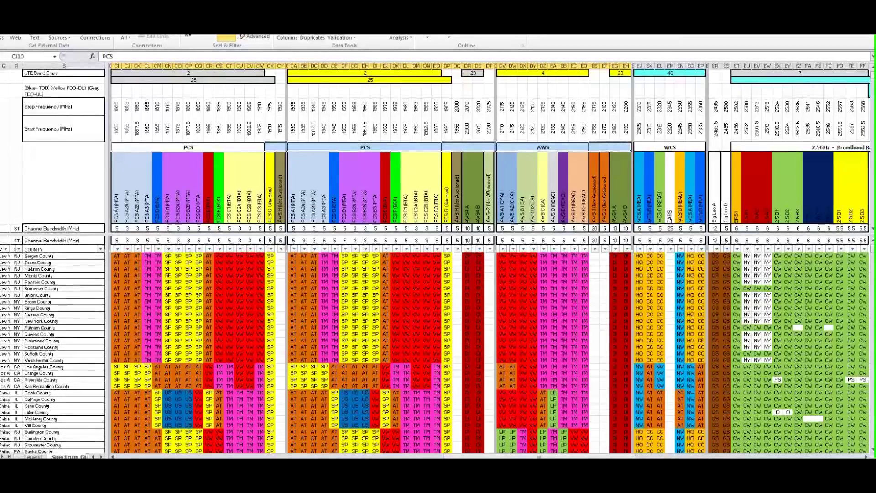
left_click(864, 456)
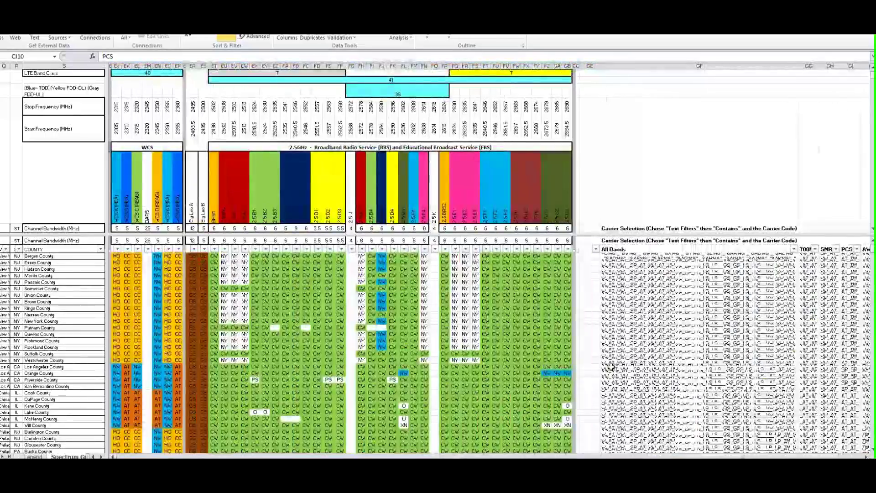
left_click_drag(190, 147, 278, 149)
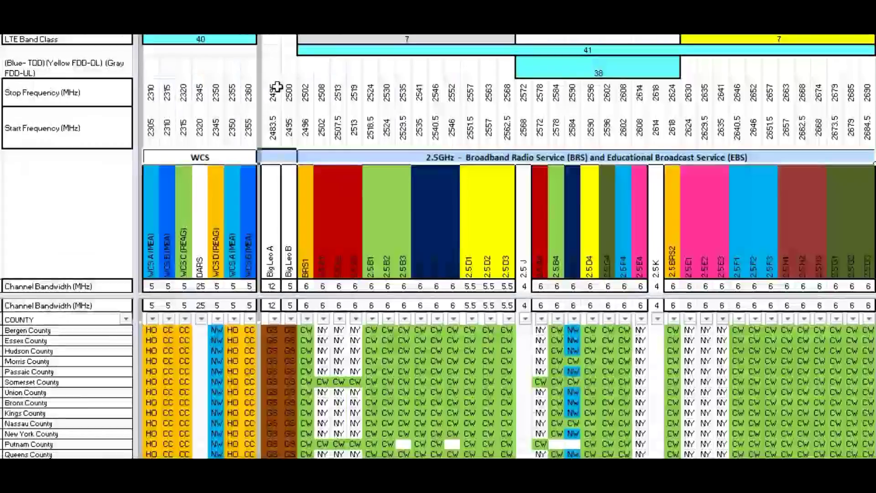
left_click_drag(193, 109, 267, 135)
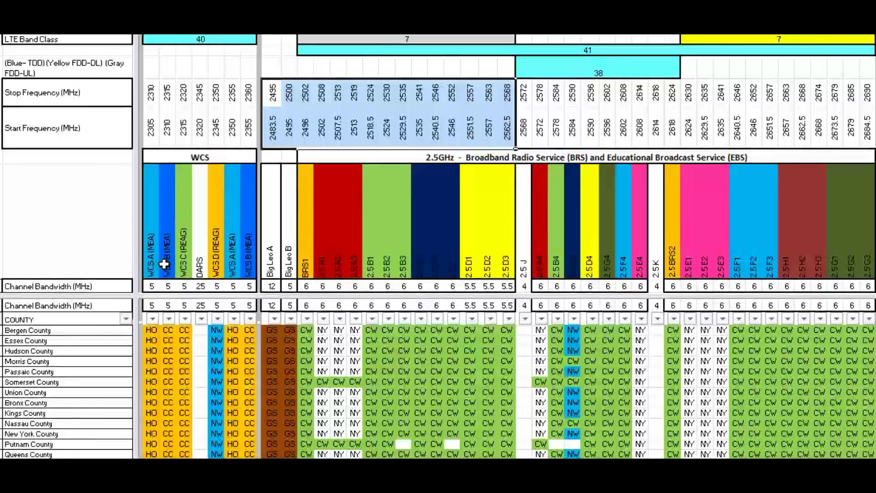
left_click_drag(184, 237, 238, 235)
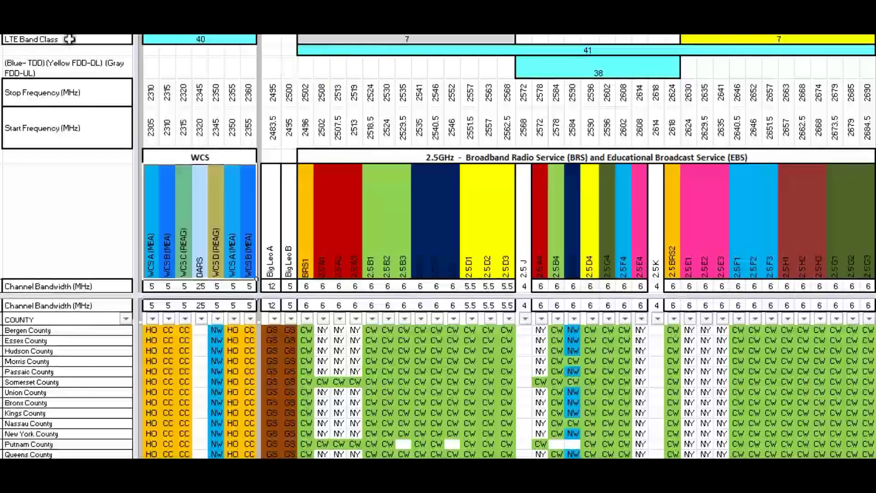
left_click_drag(72, 55, 72, 120)
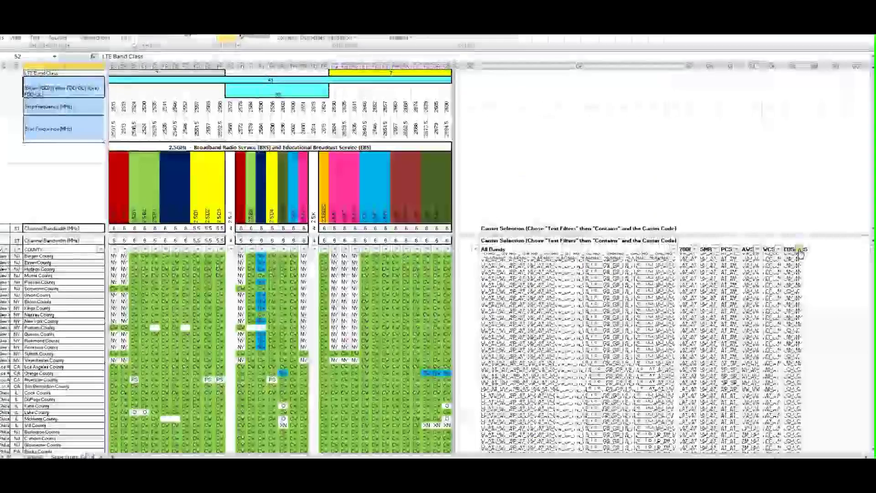
Set up a custom text filter on the EBS/BRS carrier selection column for rows that contain NY.
left_click(798, 249)
mouse_move(715, 310)
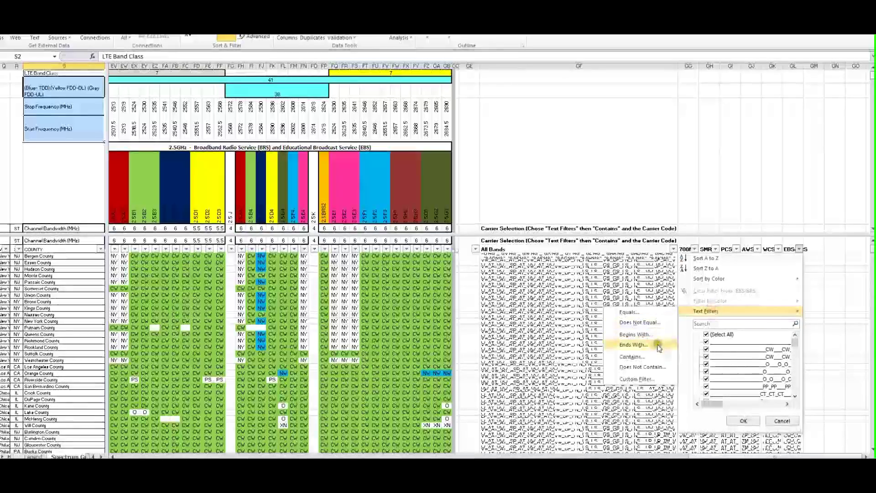
left_click(657, 357)
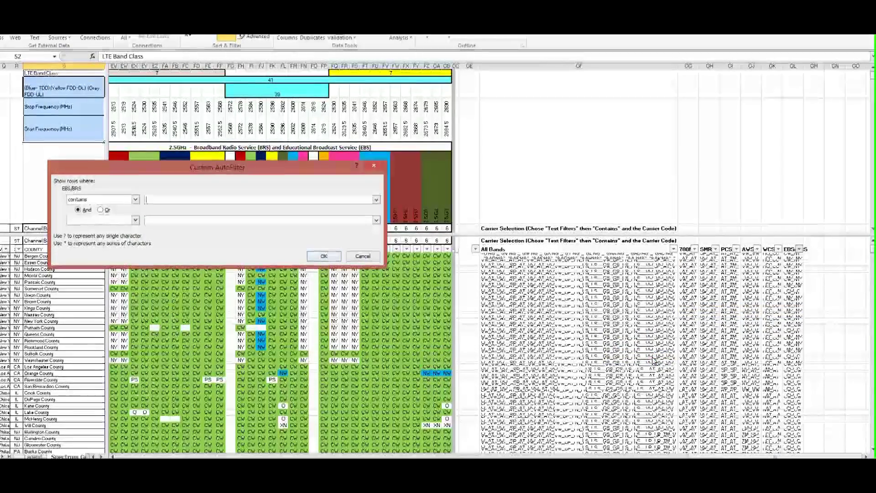
type("N")
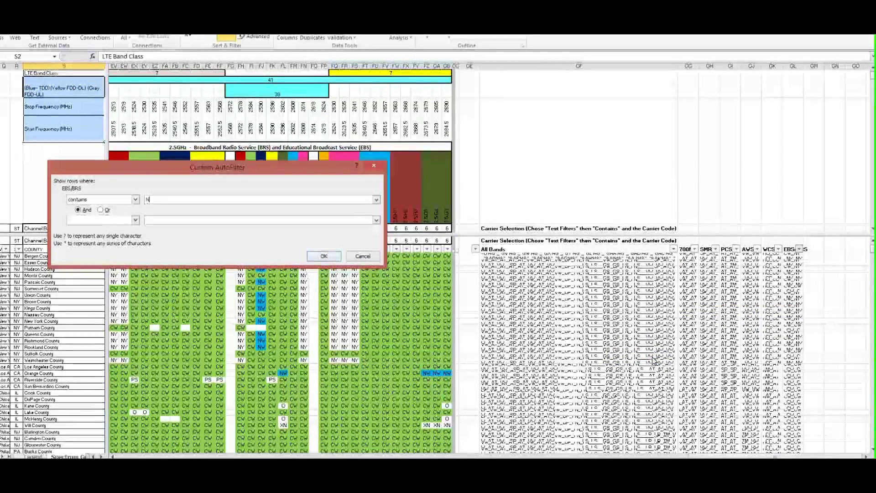
type("Y")
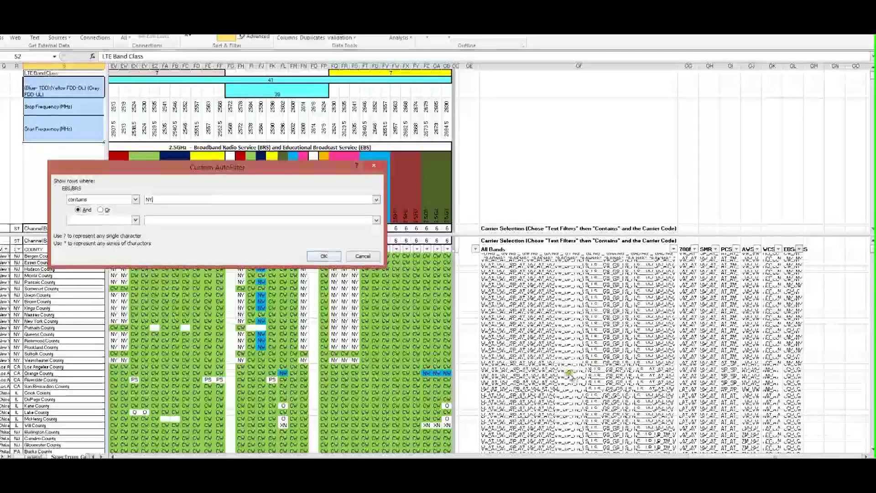
Add a second contains condition joined by And to the EBS/BRS filter and apply it.
left_click(136, 220)
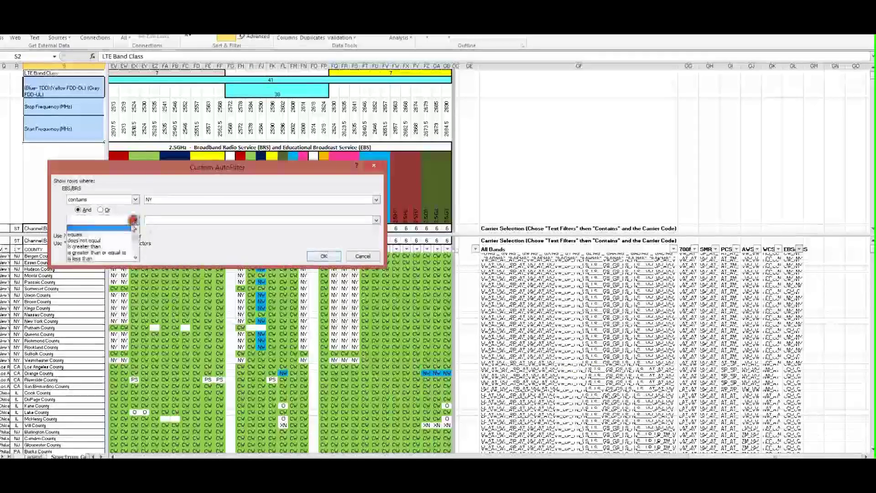
left_click(136, 245)
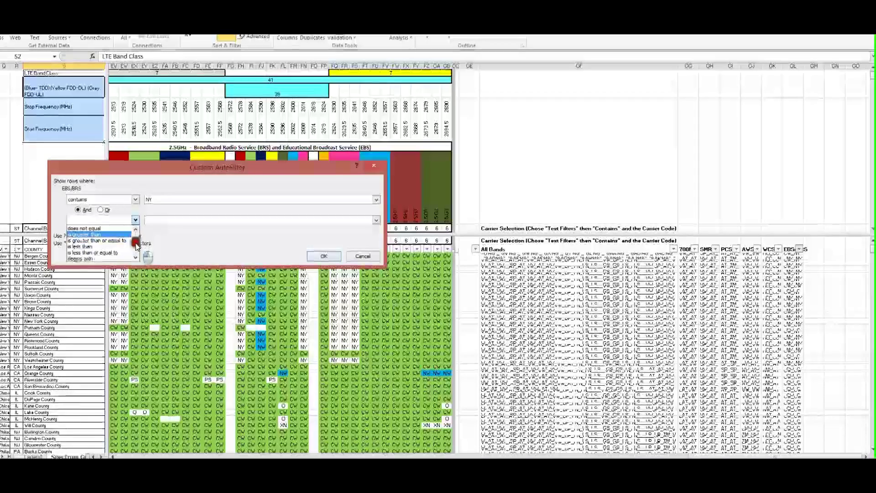
left_click_drag(136, 247, 135, 254)
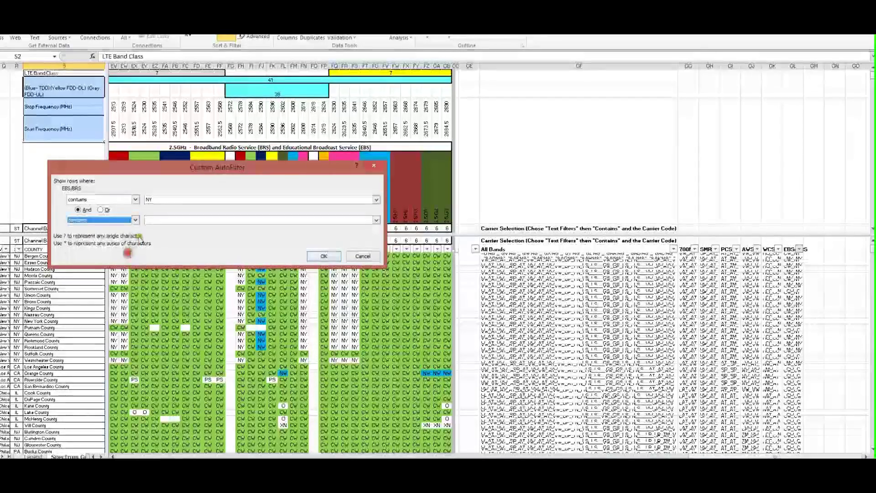
left_click(157, 220)
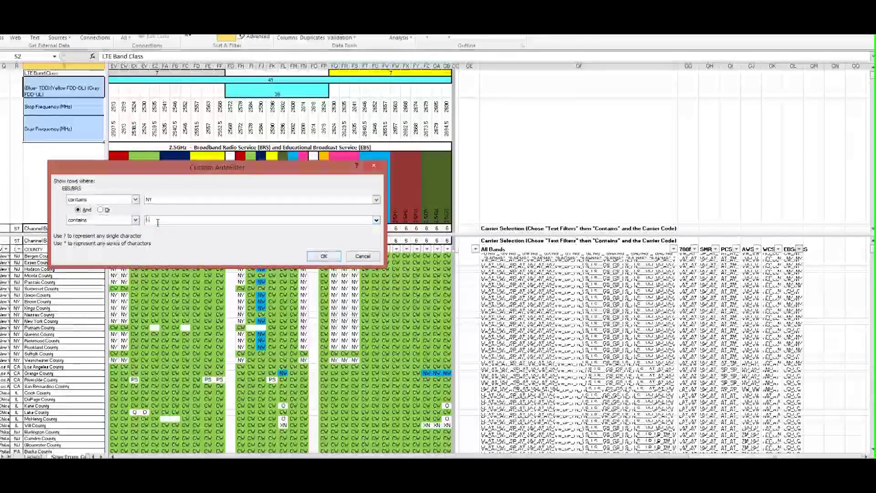
left_click(322, 256)
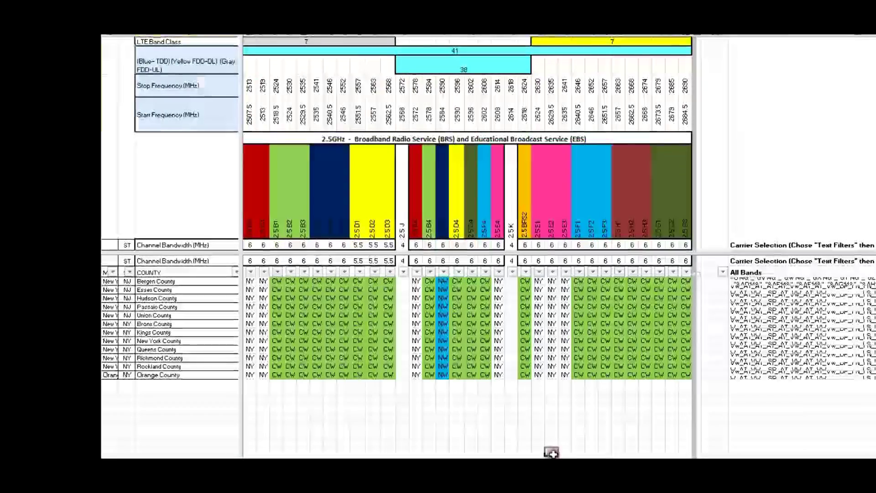
Inspect the market area columns MTA, BTA, REAG, EAG, MEA, EA, PS and CMA, and the COUNTY column.
left_click_drag(366, 442, 254, 434)
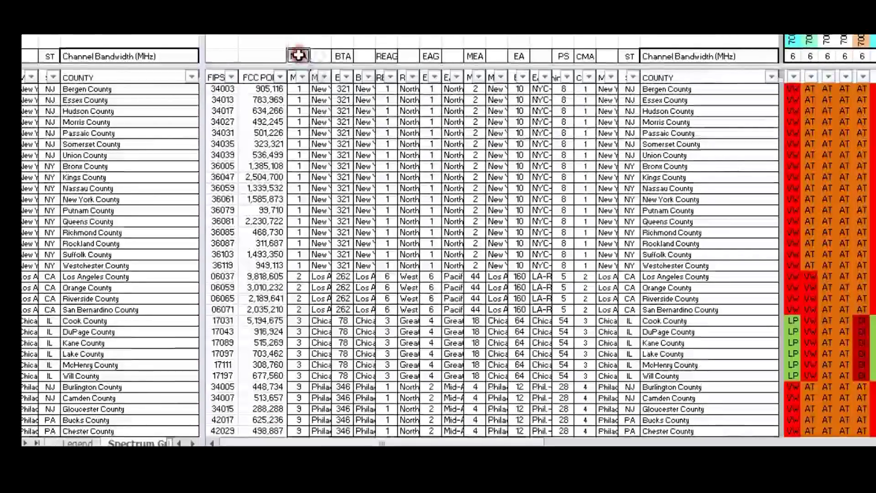
left_click(342, 54)
left_click(386, 57)
left_click(430, 55)
left_click(473, 56)
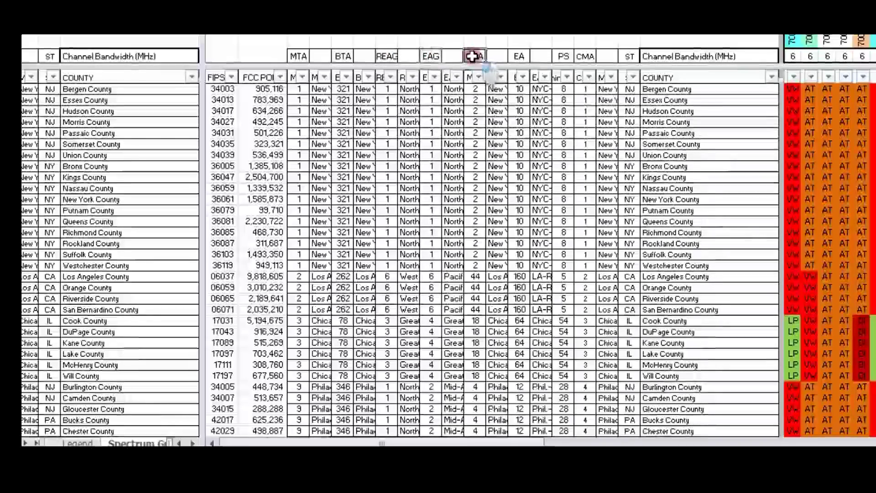
left_click(516, 56)
left_click(566, 56)
left_click(586, 56)
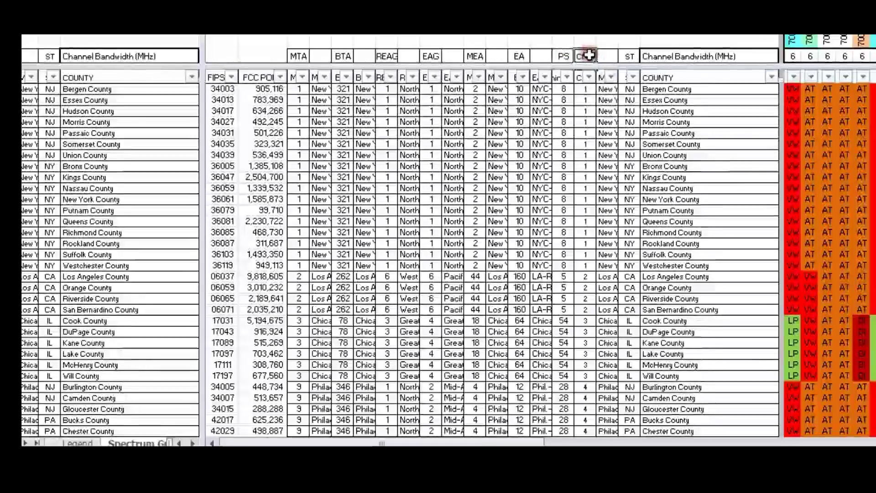
left_click(662, 77)
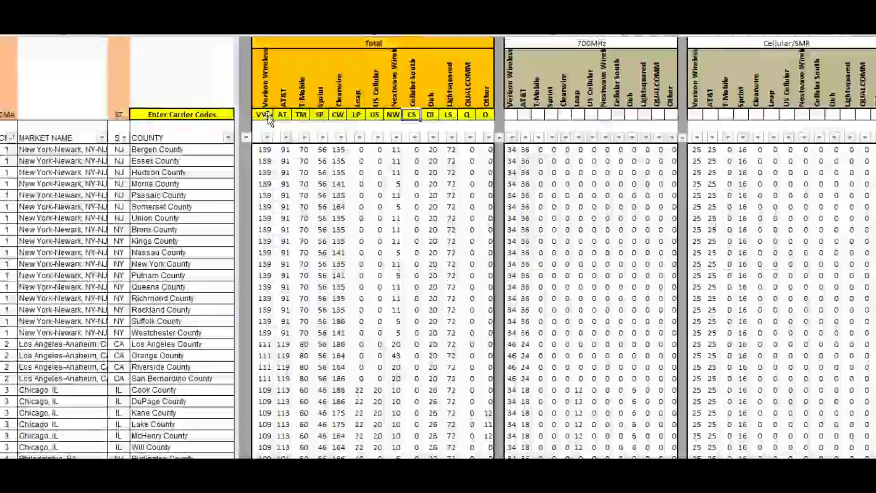
Replace the Cellular South carrier code in the Total section with IN and filter that column to exclude 0 values.
type("IN")
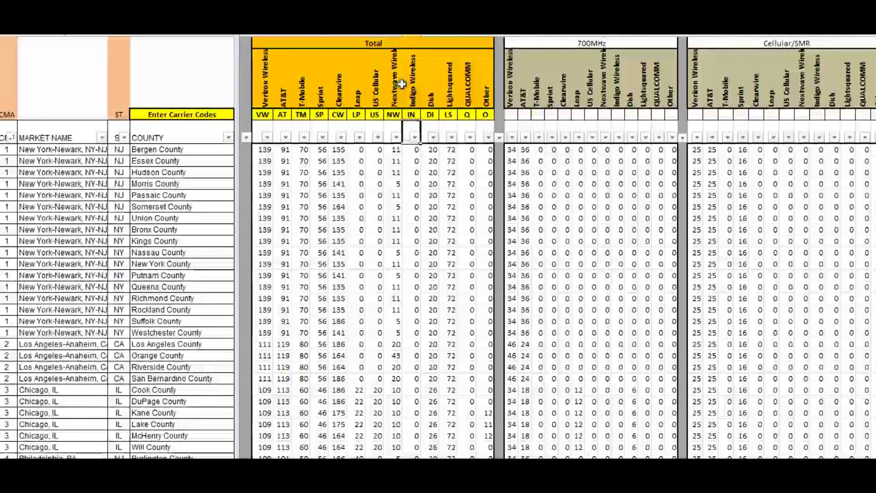
left_click(414, 137)
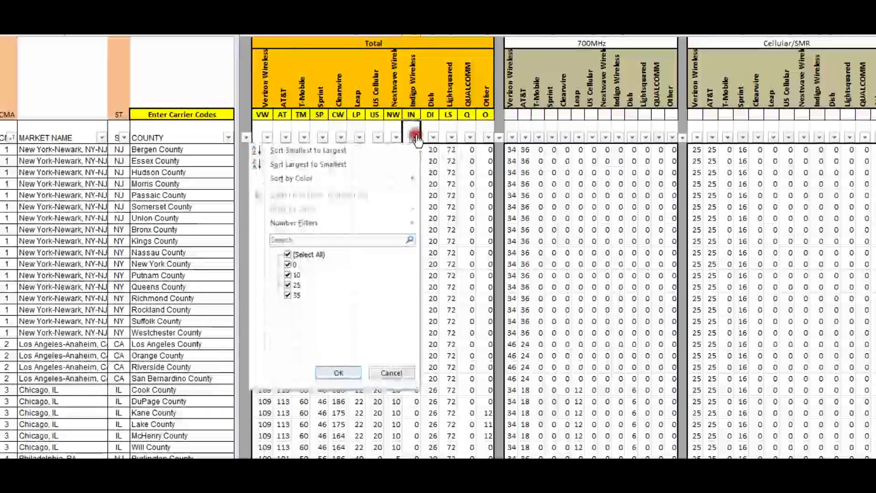
left_click(288, 264)
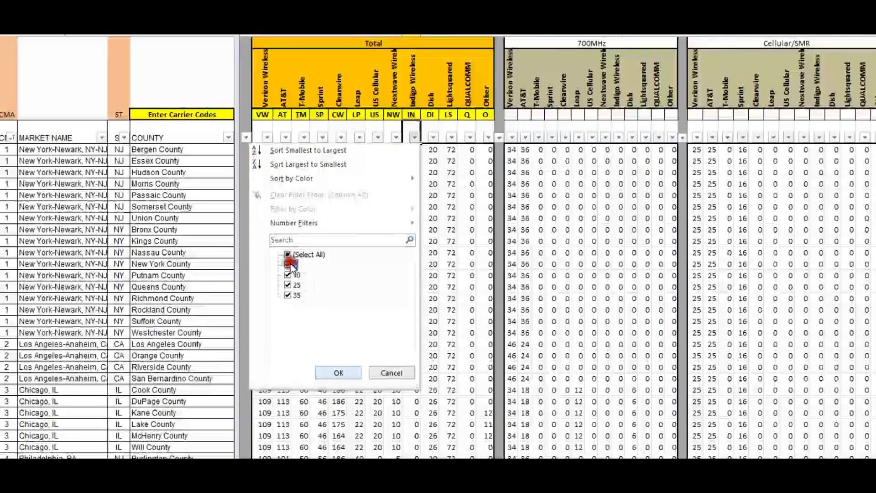
left_click(338, 372)
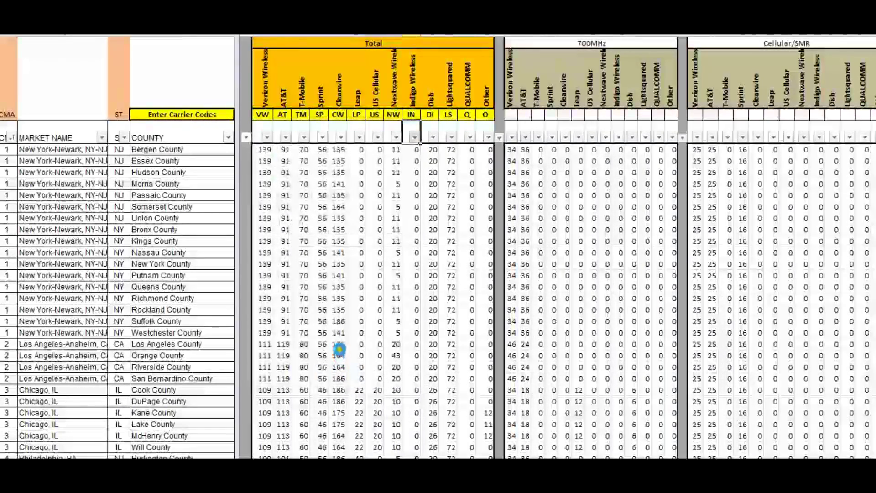
left_click_drag(413, 149, 417, 332)
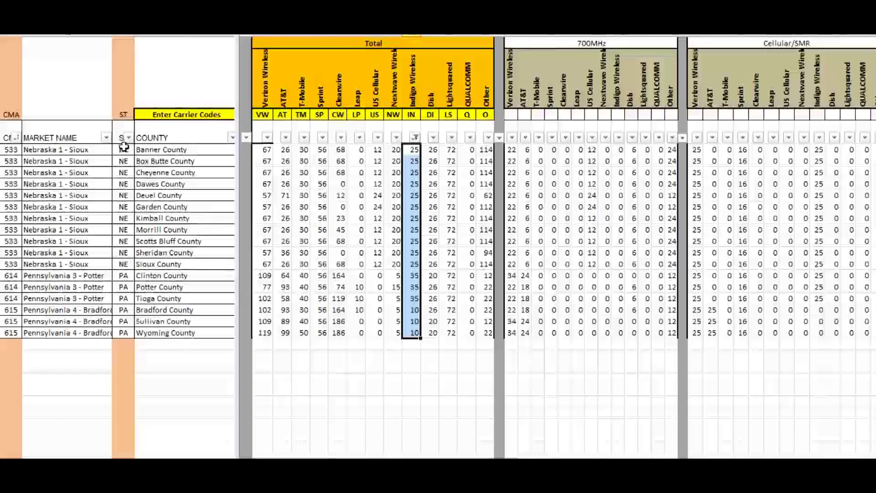
left_click_drag(124, 148, 207, 329)
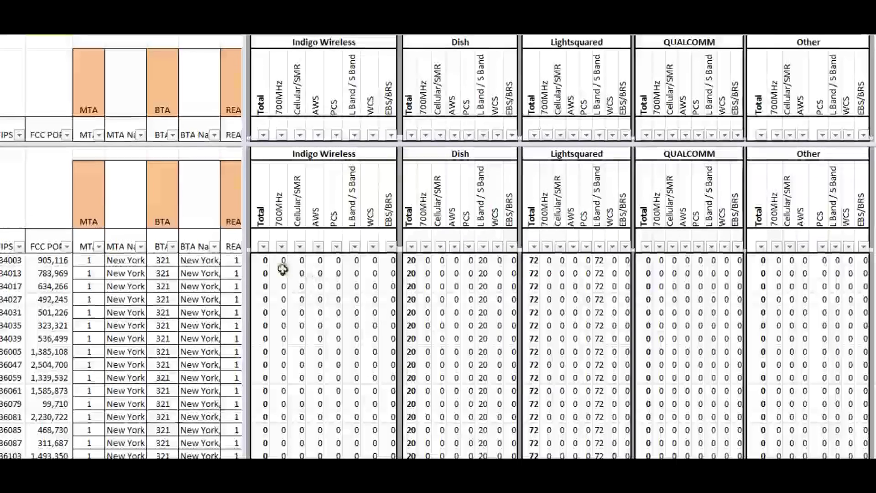
Filter the Indigo Wireless Total column to exclude 0 and highlight its Cellular/SMR values for the remaining counties.
left_click(263, 247)
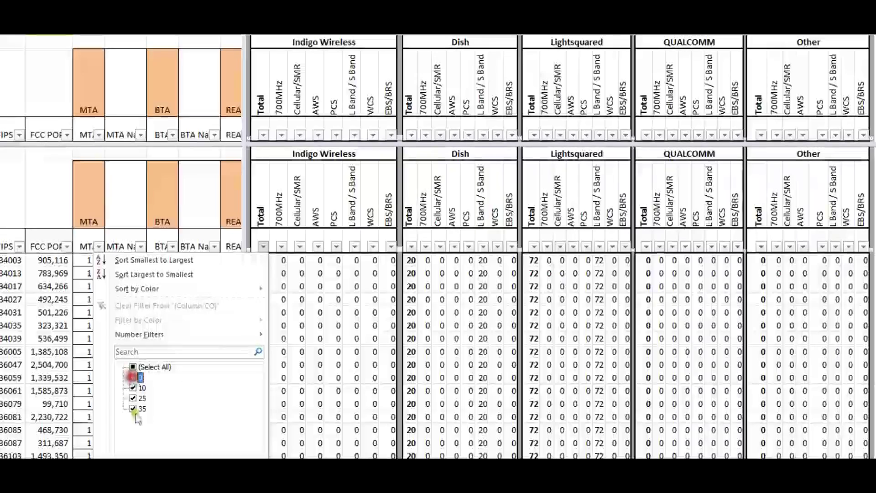
key("Return")
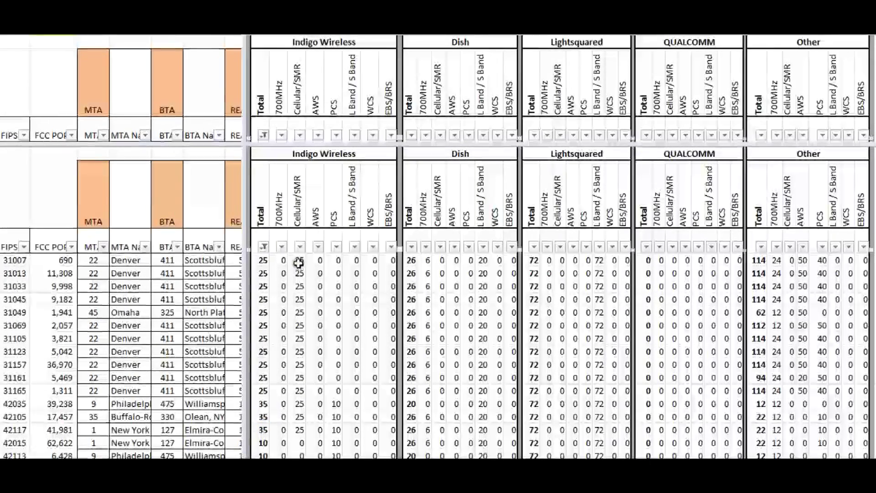
left_click_drag(299, 262, 293, 428)
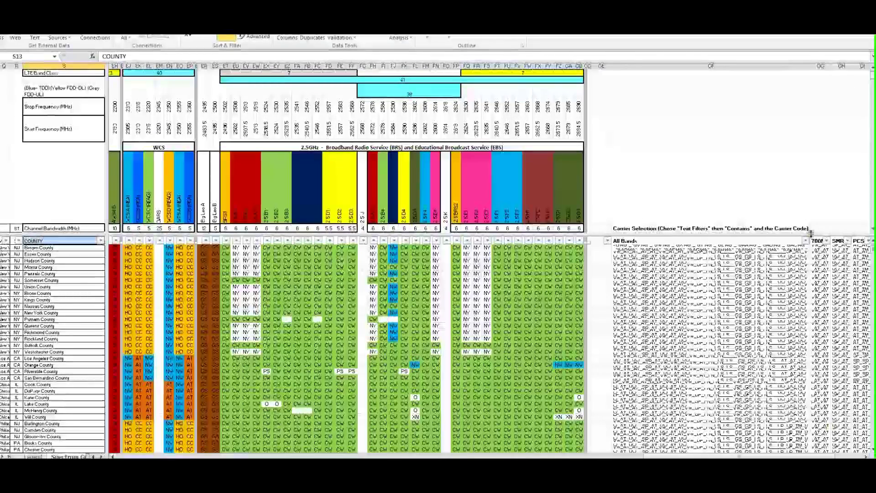
Filter the All Bands column for rows containing IN and highlight the IN holdings in the Cellular and PCS blocks.
left_click(805, 240)
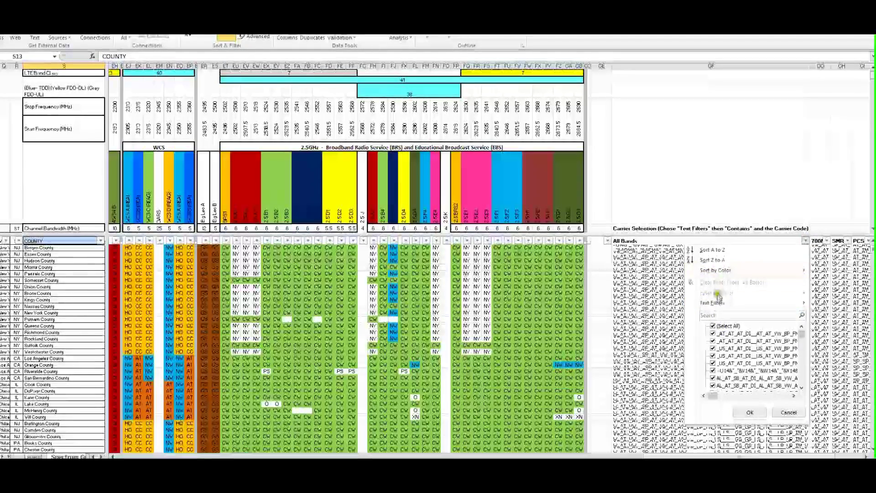
mouse_move(714, 302)
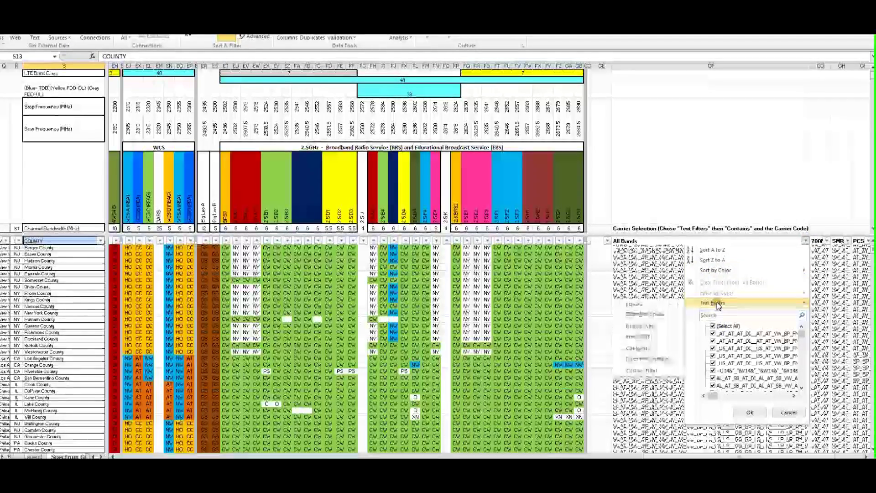
left_click(642, 348)
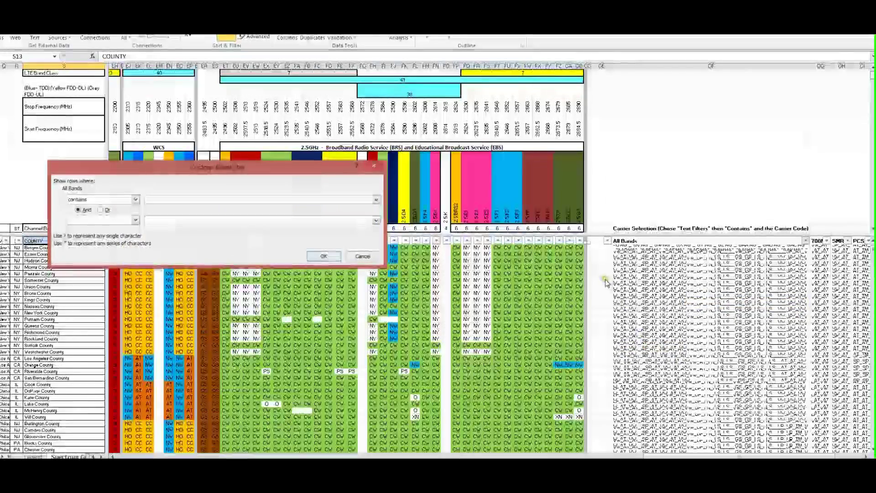
type("IN")
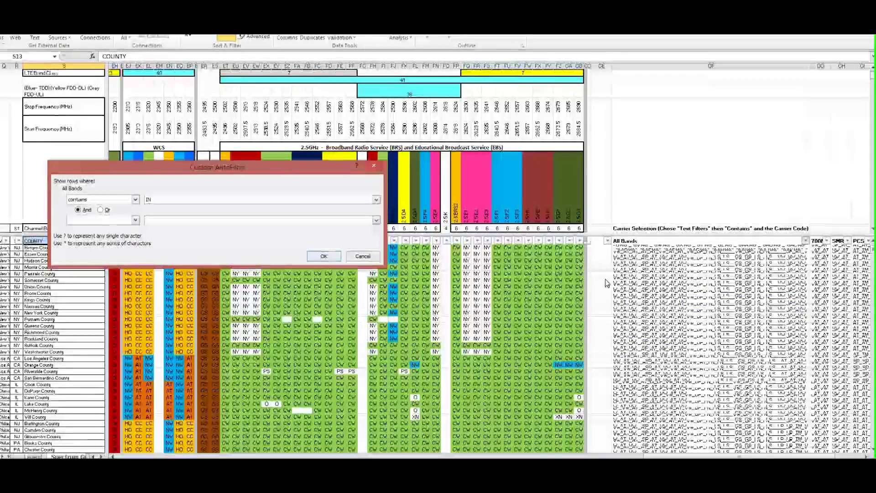
left_click(315, 257)
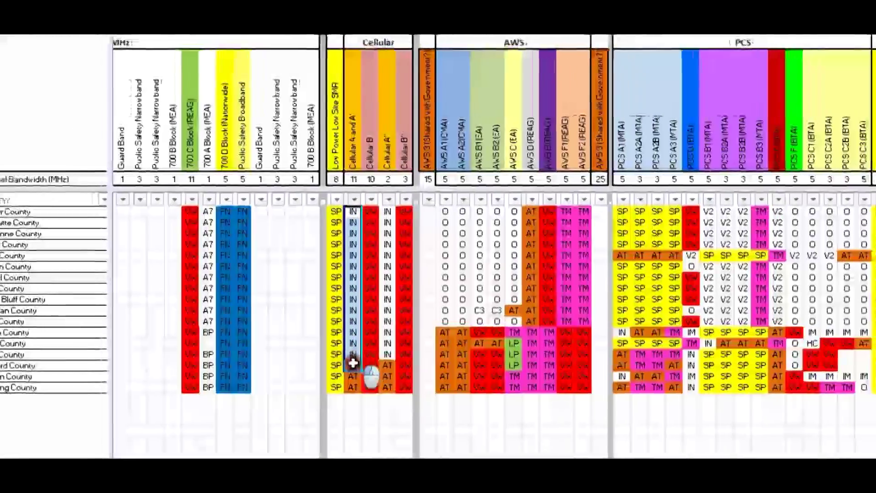
left_click_drag(352, 362, 388, 354)
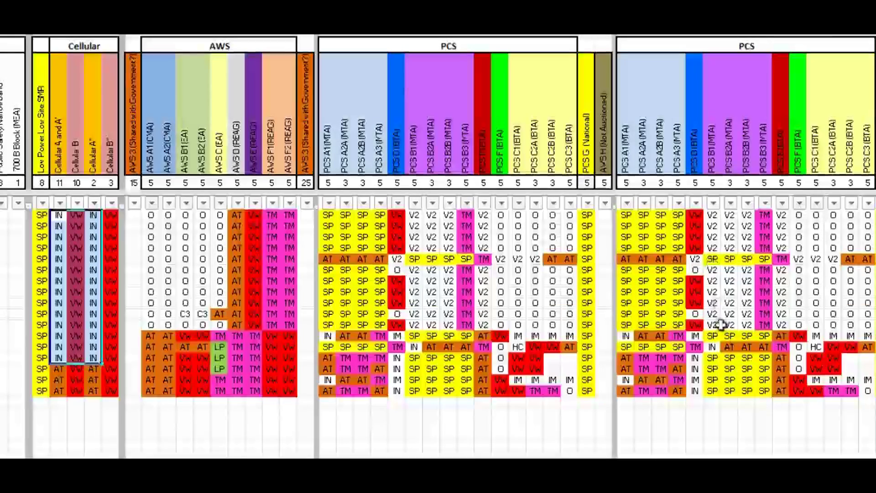
left_click_drag(694, 359, 698, 395)
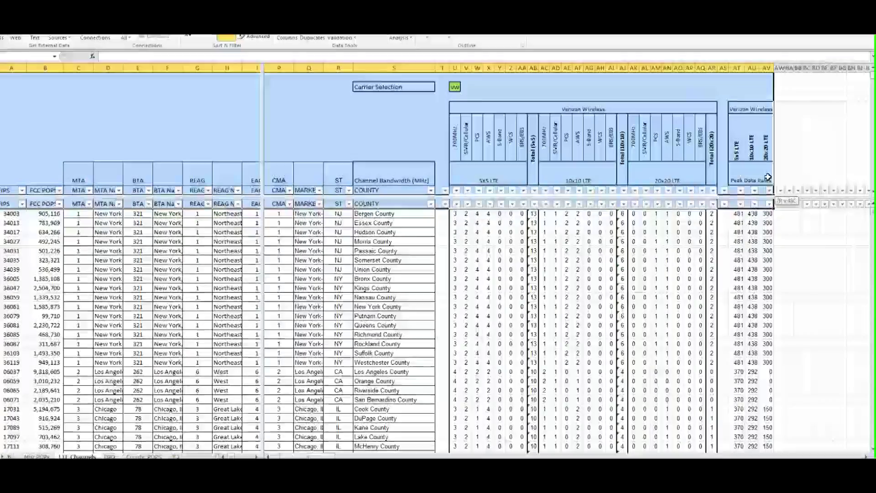
Copy the Verizon Wireless LTE channel table with its county rows and paste it into Sheet1 of a blank workbook as Formulas & Number Formatting.
key("ctrl+shift+Down")
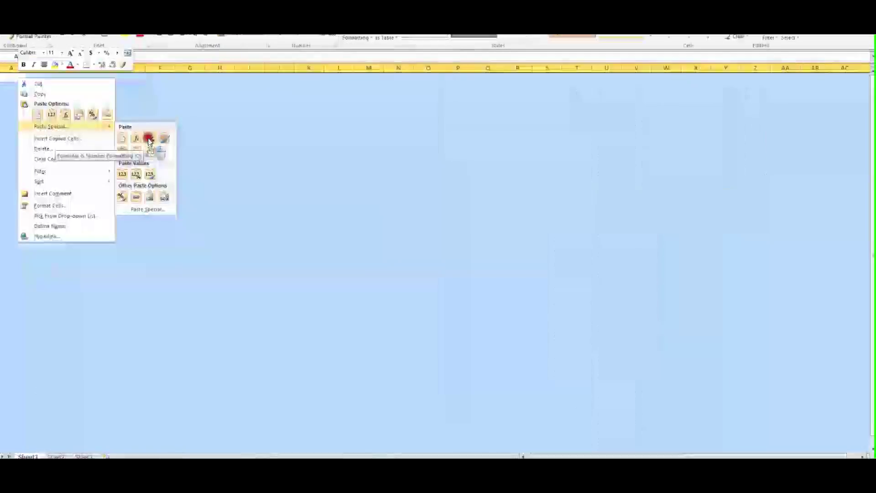
left_click(149, 137)
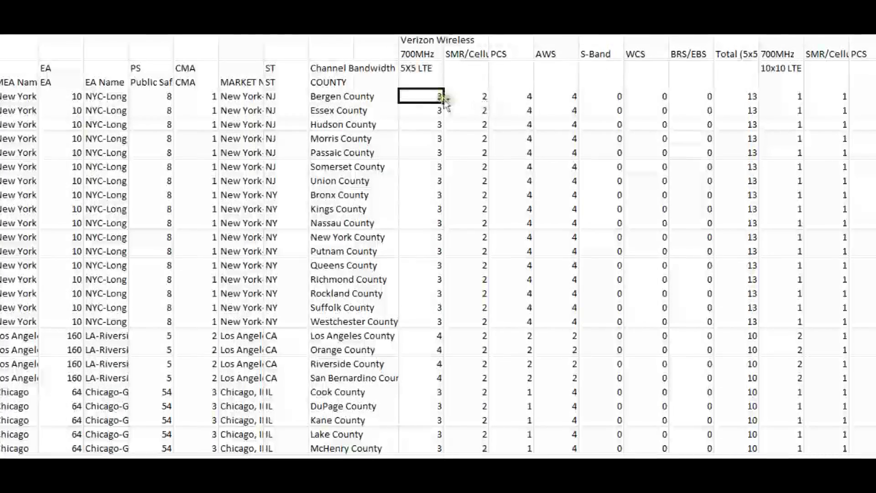
For Bergen County, set the 5x5 LTE channel counts for 700MHz, SMR/Cellular and PCS to 0 and the Total (5x5) to 4.
type("0")
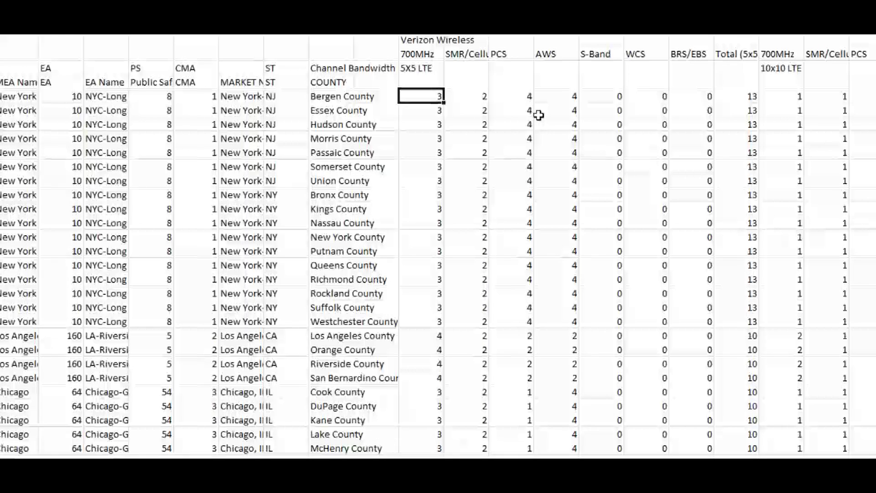
key("Tab")
type("0")
key("Tab")
type("0")
key("Tab")
key("Tab")
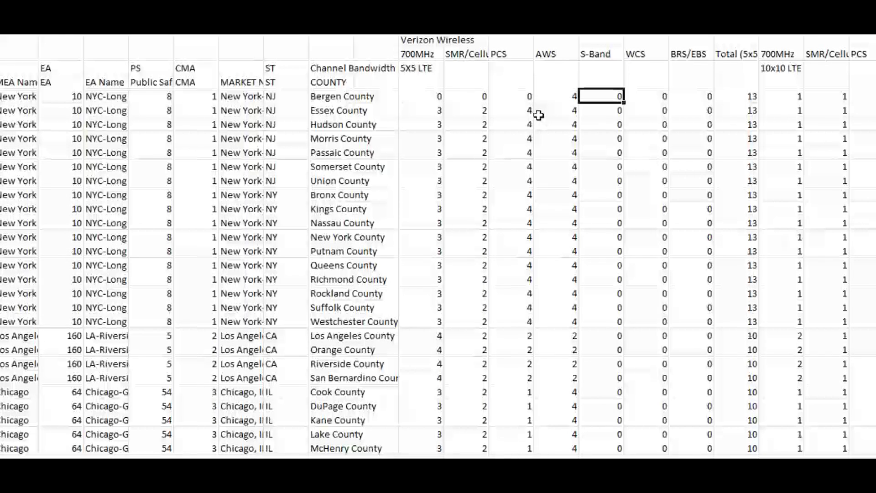
key("Tab")
key("Tab")
key("Tab")
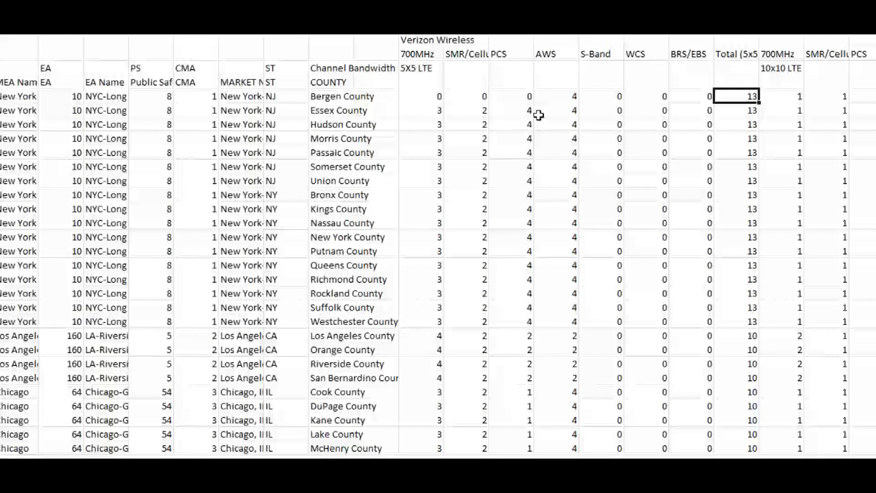
type("4")
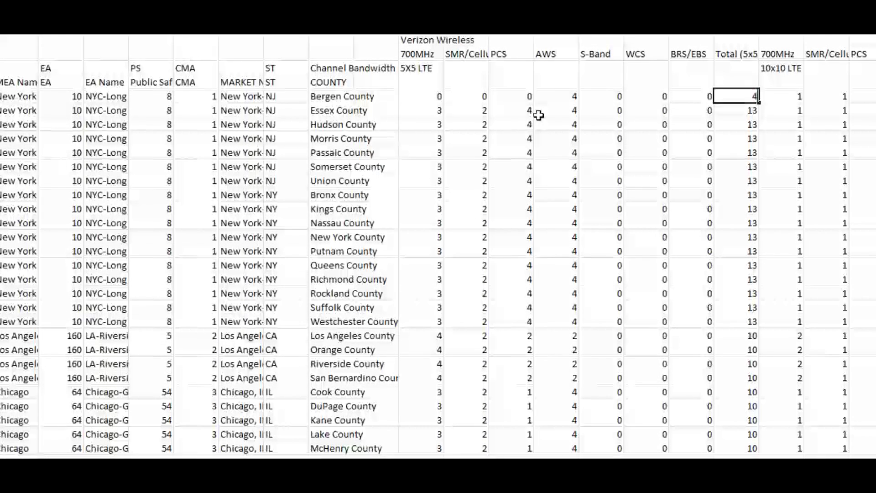
key("Tab")
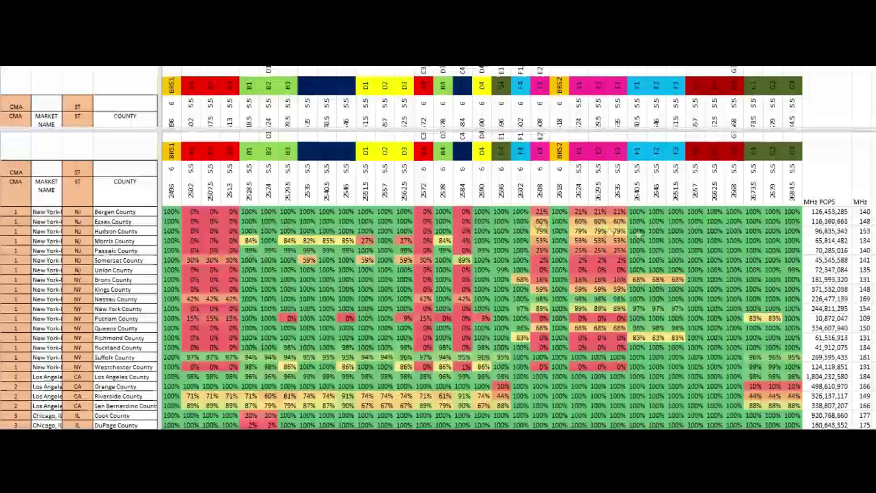
Select the MHz POPS values for the New York market counties from Bergen County through Westchester County.
left_click_drag(834, 211, 830, 365)
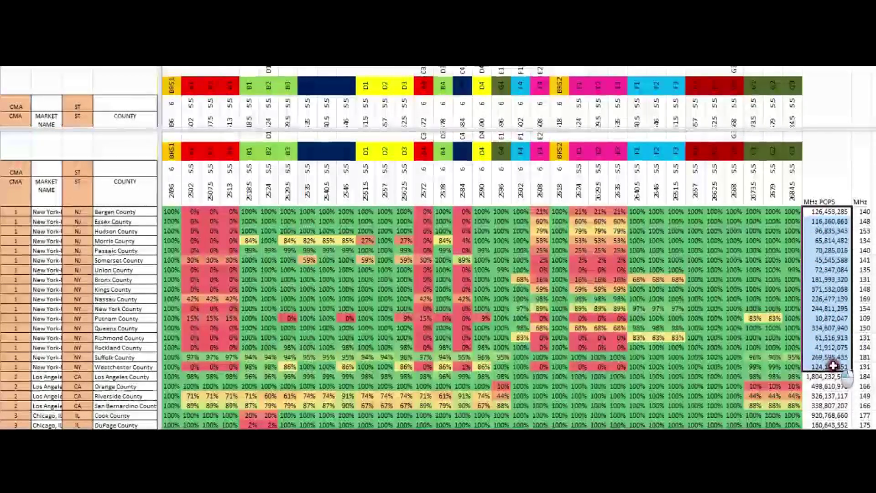